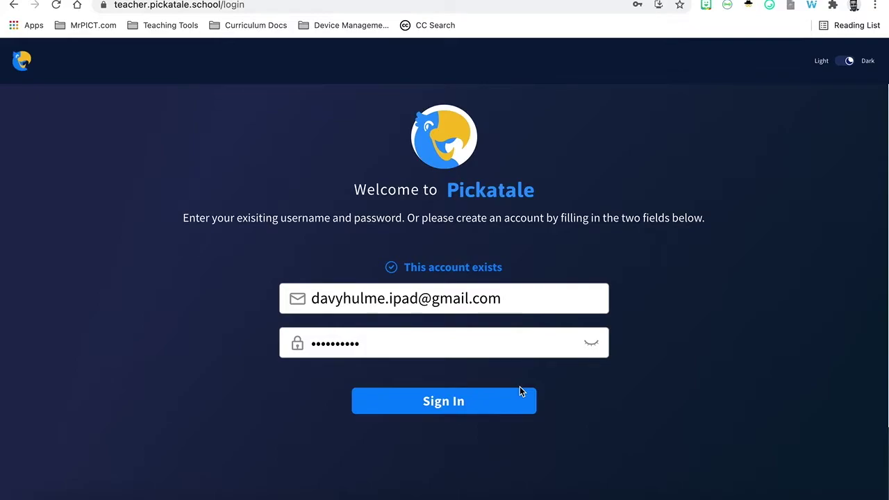
Step: Sign in to the Pickatale teacher account with its e-mail and password
left_click(446, 405)
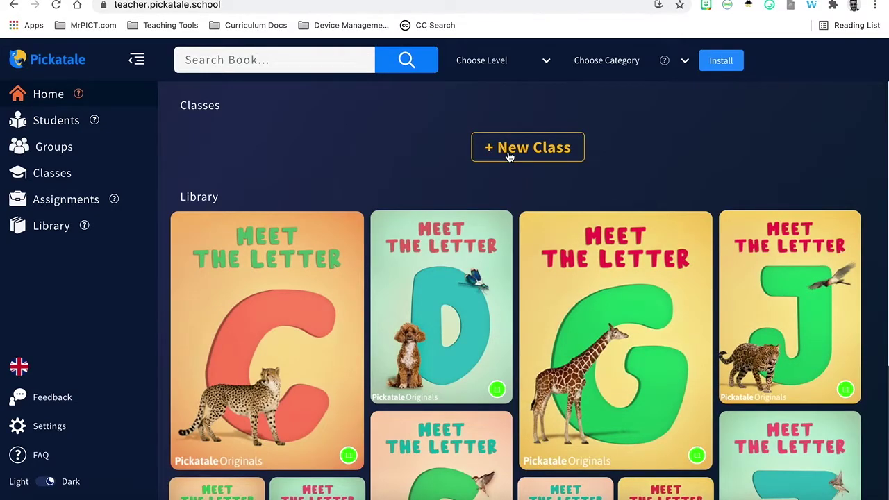
Step: Create a new class named 4A with 3 students
left_click(527, 152)
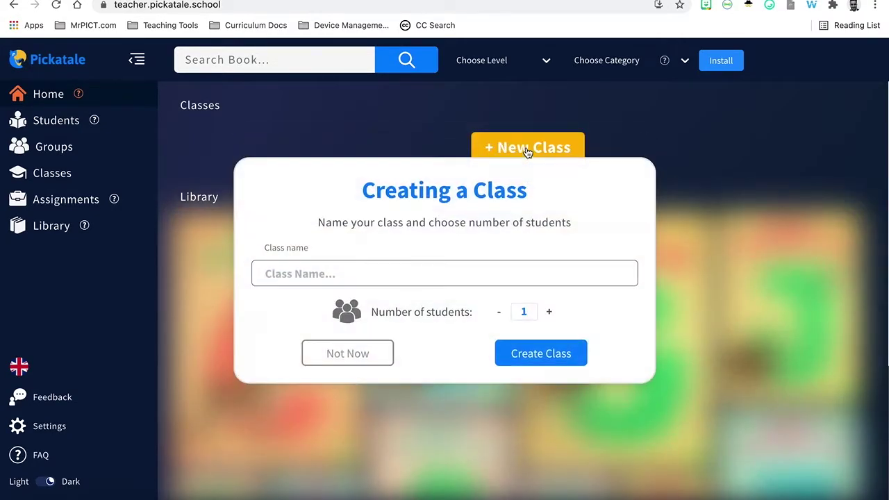
left_click(336, 276)
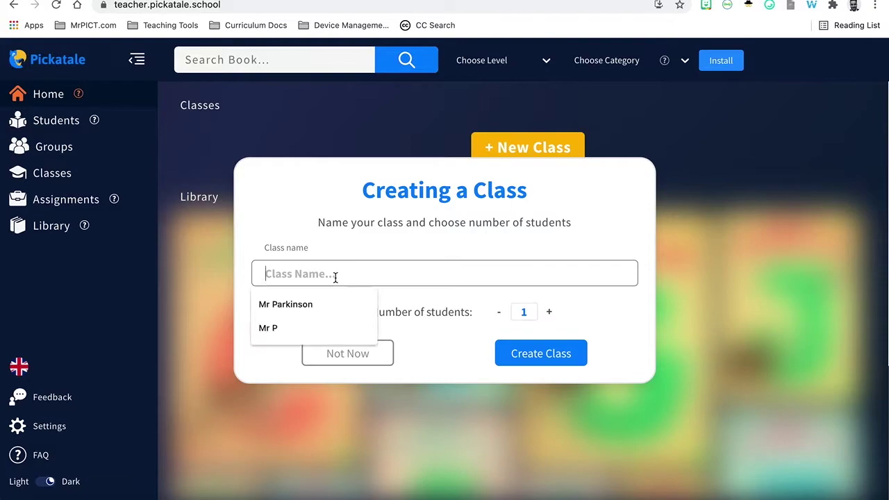
type("4A")
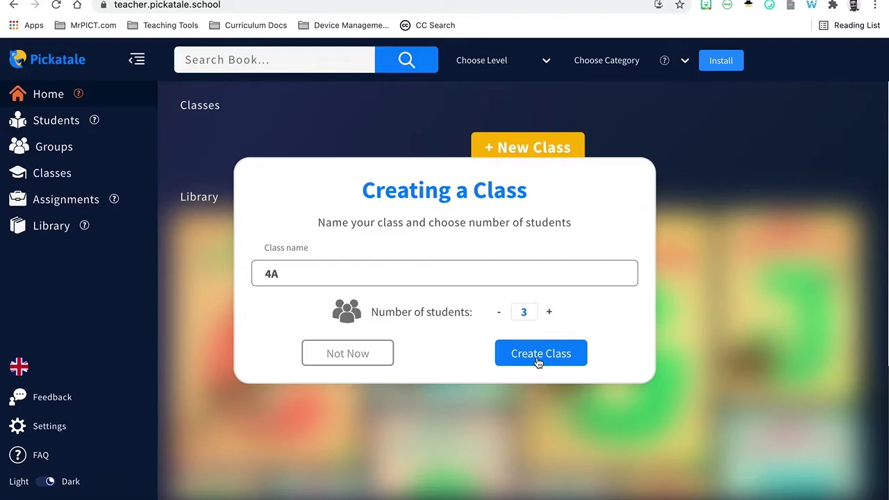
left_click(532, 314)
left_click(533, 352)
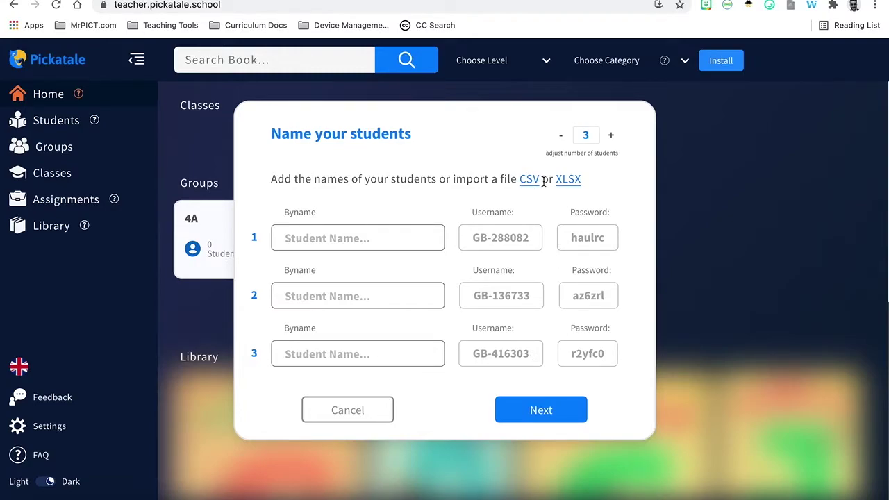
Step: Enter a byname for each of the three students, save, and export the class list as PDF
left_click(314, 238)
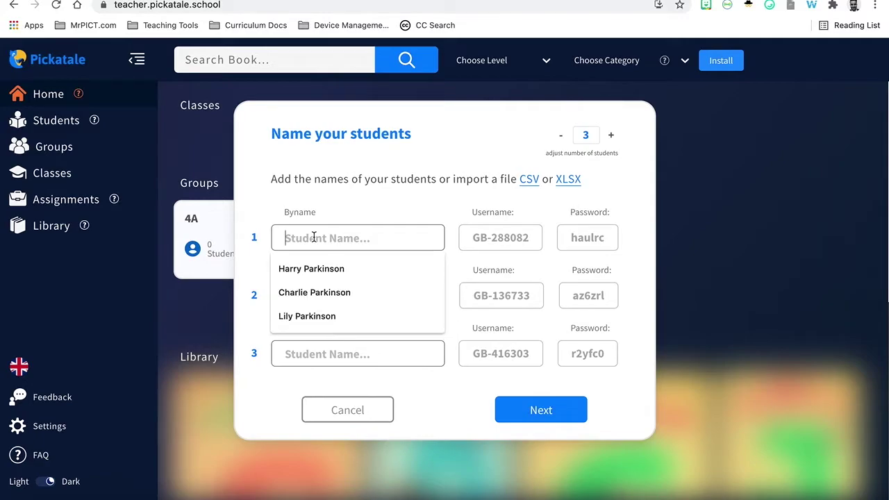
type("Harry")
left_click(301, 300)
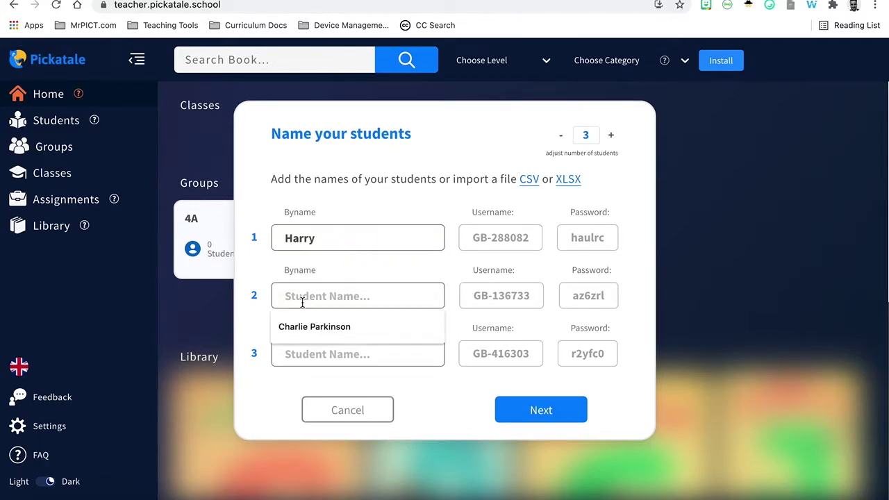
type("Charlie")
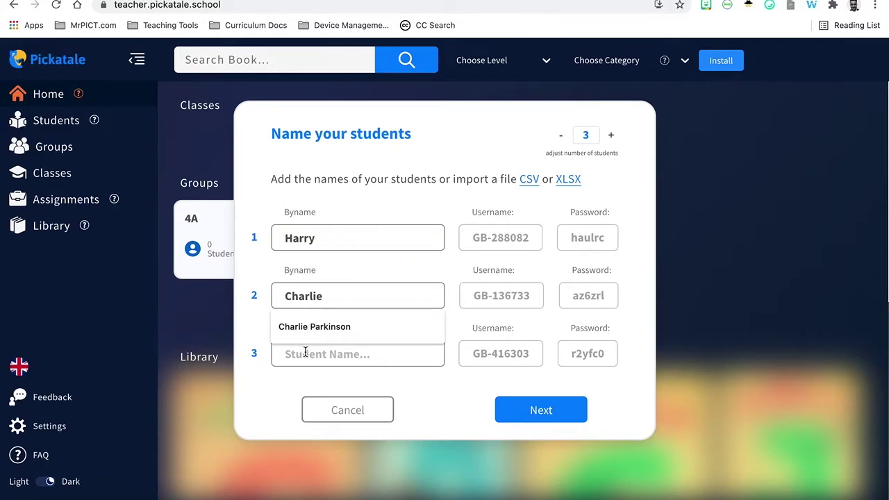
left_click(299, 353)
type("Lily")
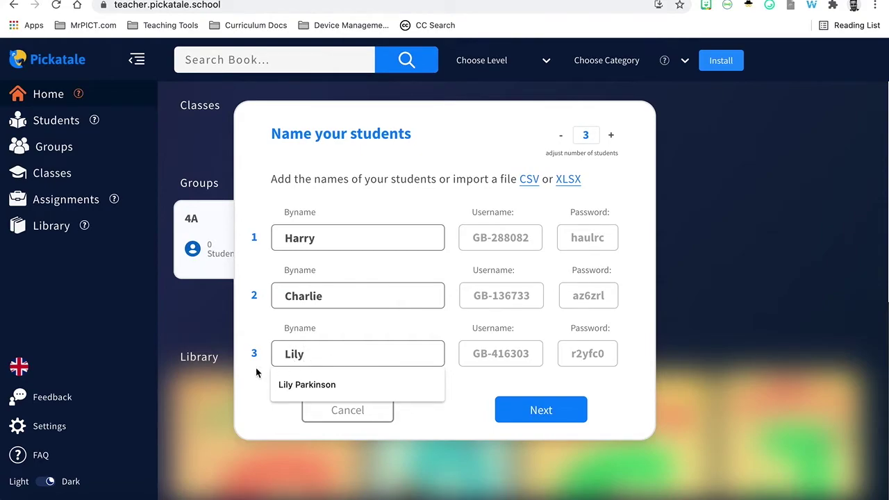
left_click(257, 342)
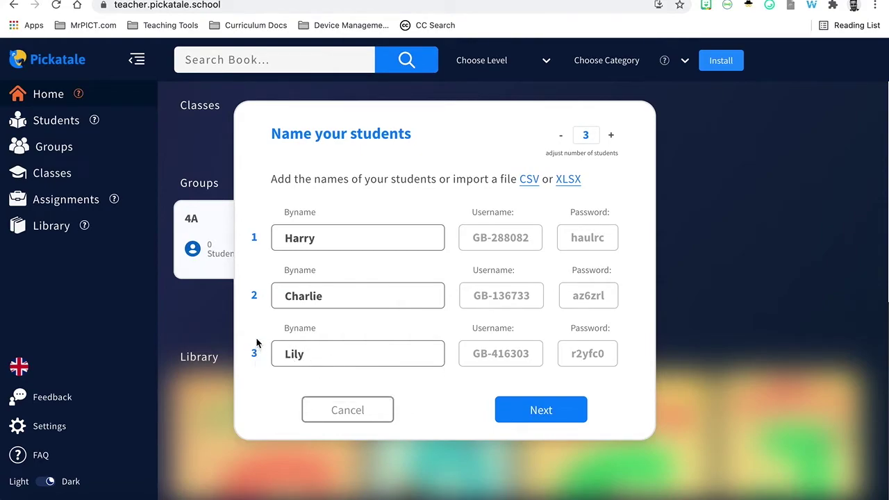
left_click(556, 412)
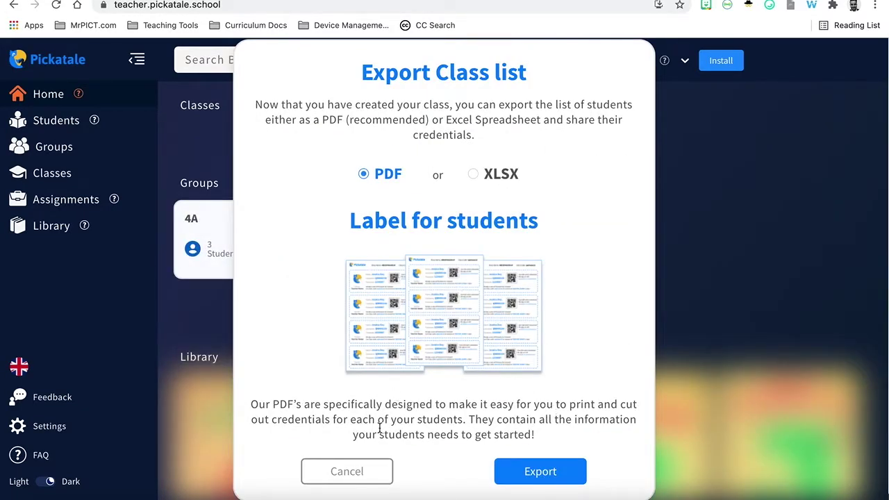
left_click(532, 472)
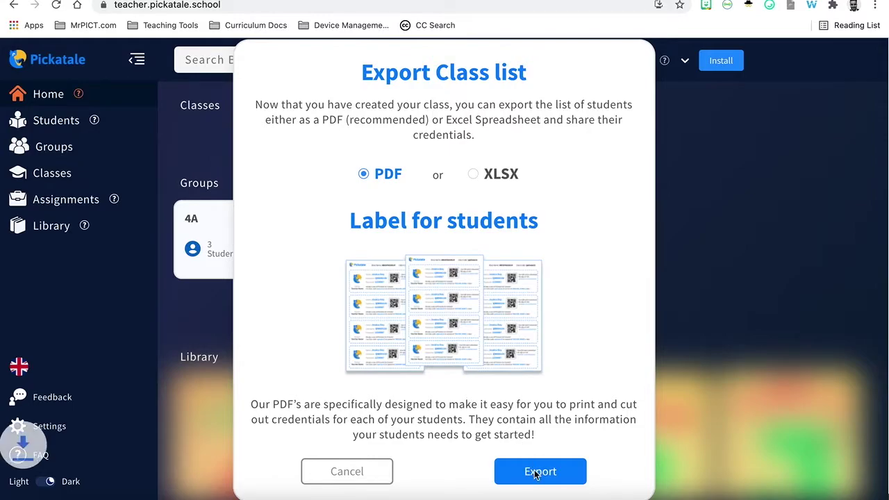
Step: Look through the three student login cards in 4A.pdf, then close the PDF tab
left_click(71, 485)
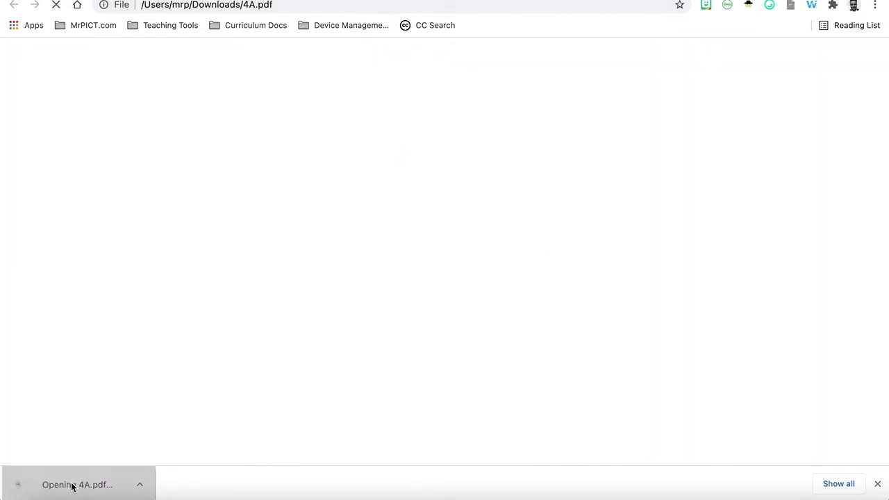
scroll(411, 276, "down", 3)
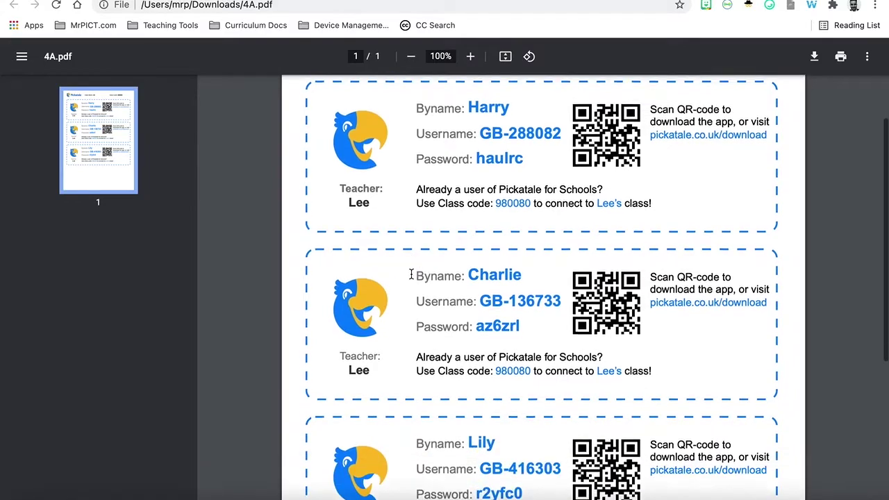
scroll(410, 275, "down", 5)
scroll(411, 275, "up", 8)
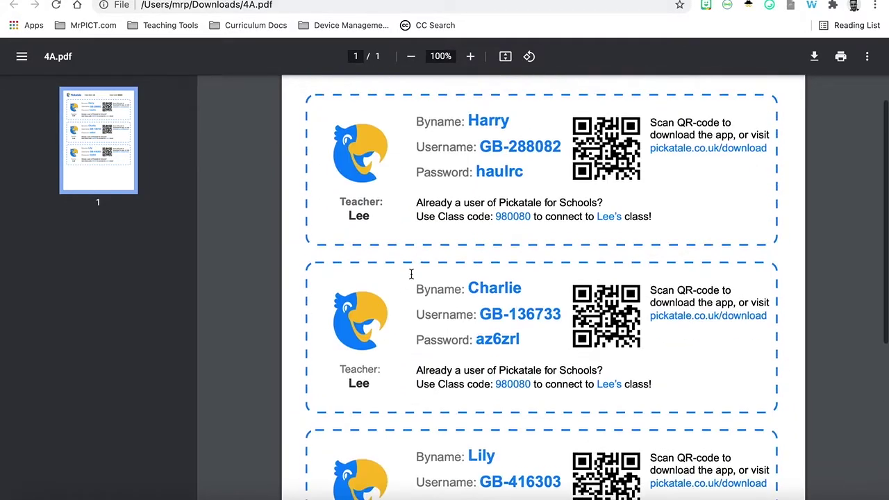
scroll(411, 275, "down", 8)
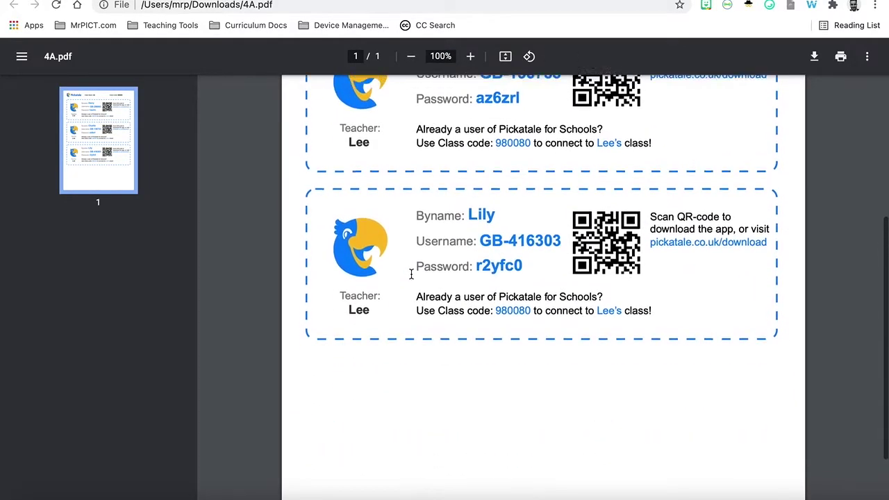
scroll(411, 275, "up", 7)
scroll(411, 274, "down", 5)
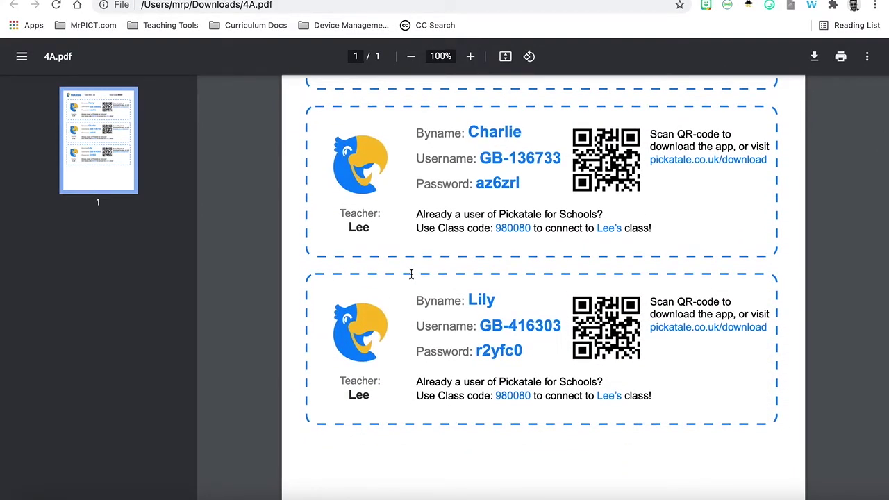
key("ctrl+w")
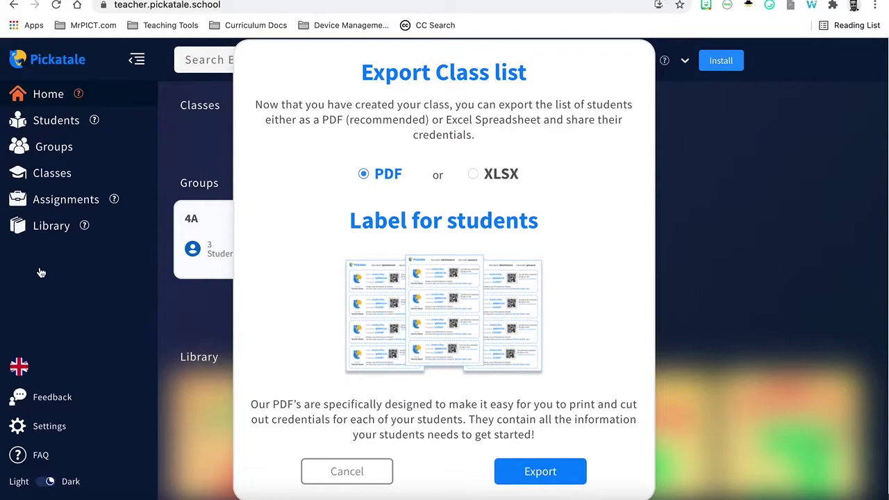
Step: Close the export dialog and browse the book Library
left_click(779, 299)
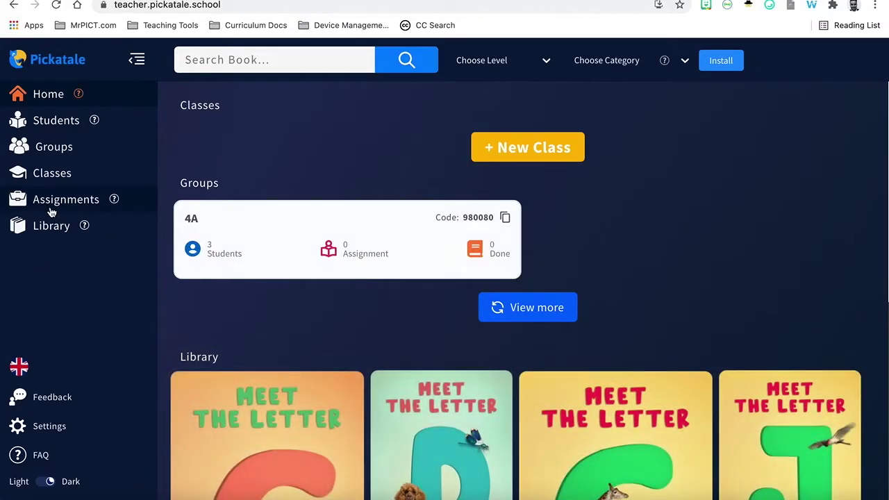
left_click(42, 230)
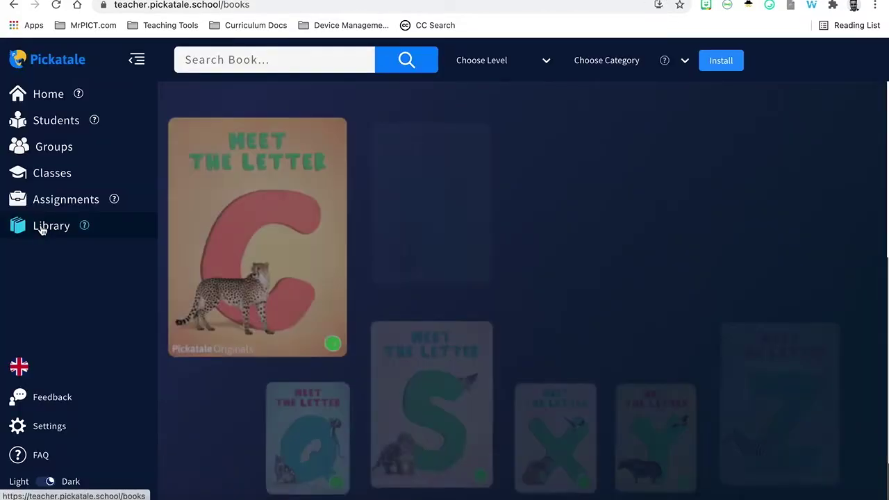
scroll(288, 236, "down", 6)
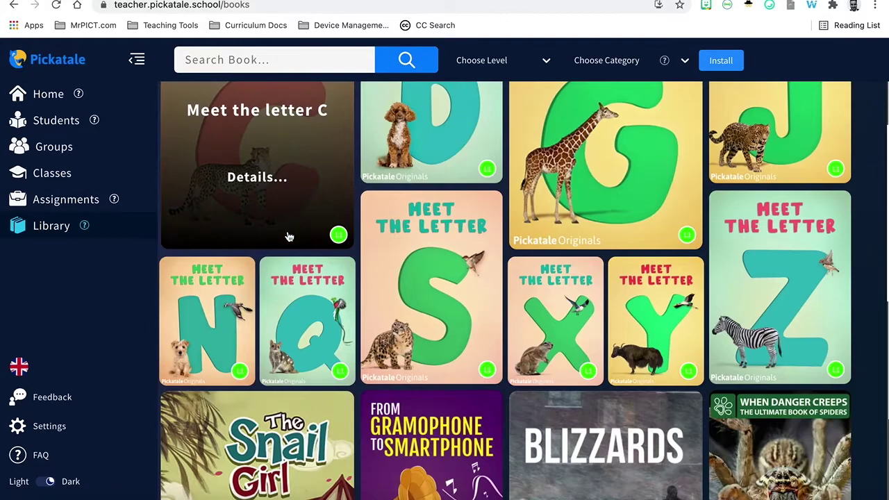
scroll(289, 237, "down", 4)
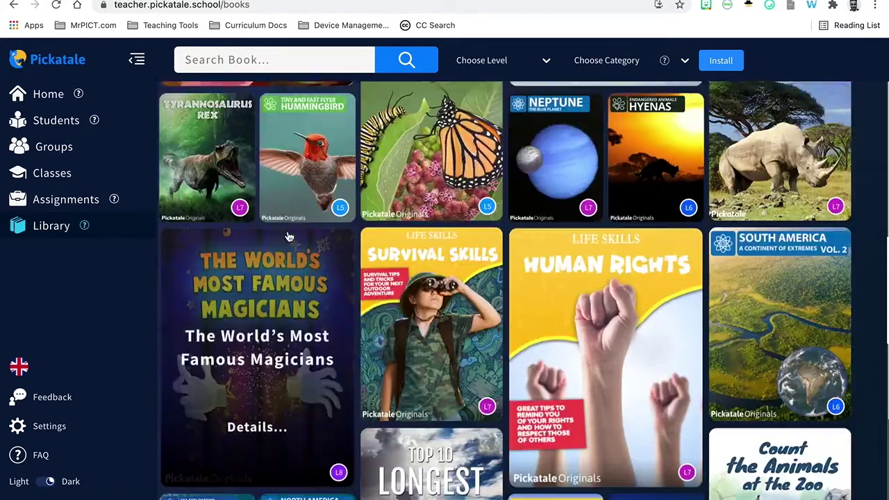
scroll(289, 236, "up", 5)
scroll(289, 237, "up", 5)
Step: Search the Library for 'red riding hood' and open the Level 4 Little Red Riding Hood
left_click(216, 61)
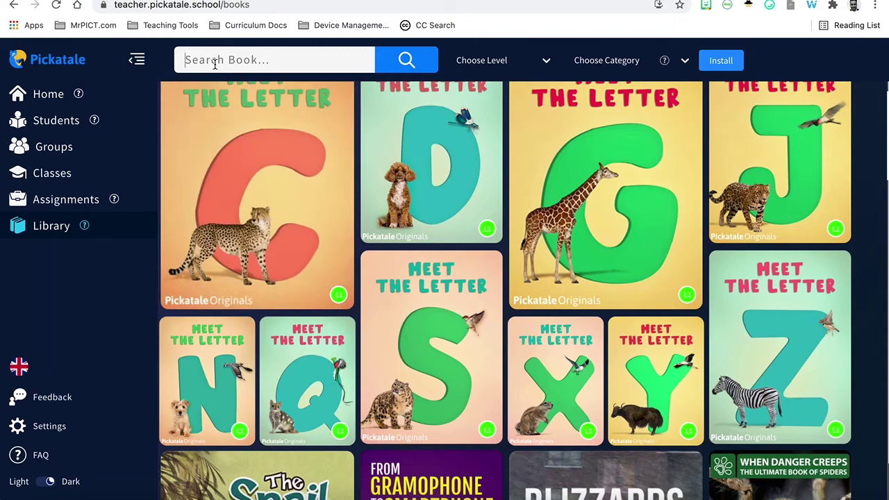
type("red riding")
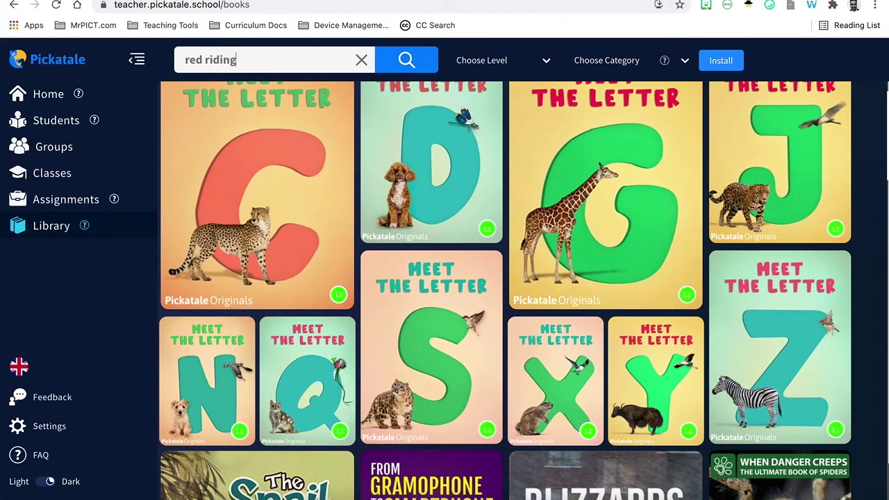
type(" hood")
key("Return")
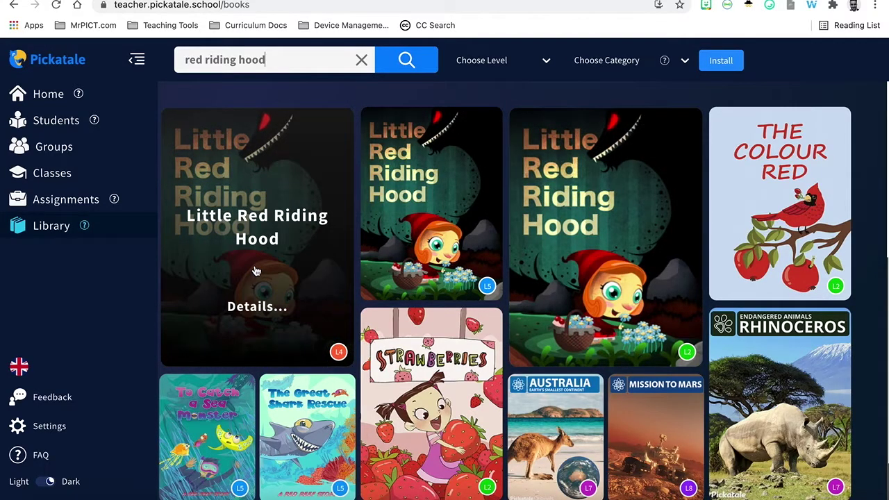
left_click(256, 271)
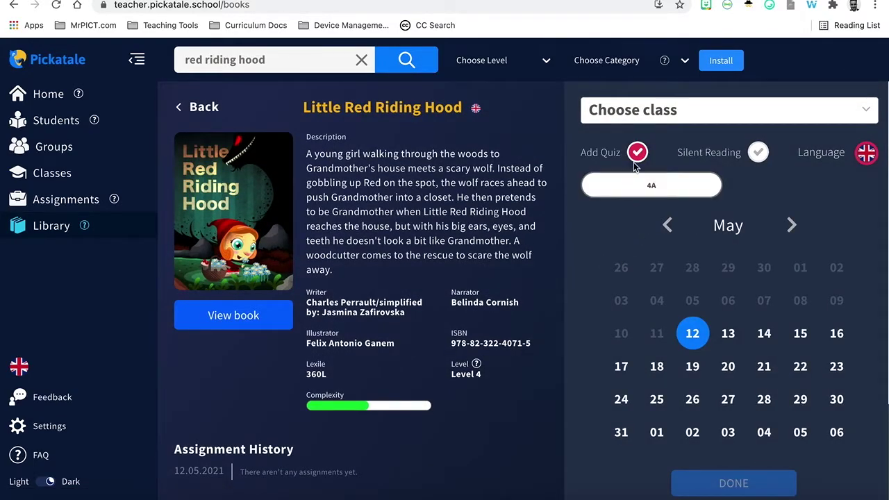
Step: Assign the book to 4A with quiz, silent reading off, due 12 May 2021
left_click(759, 154)
left_click(759, 155)
left_click(632, 193)
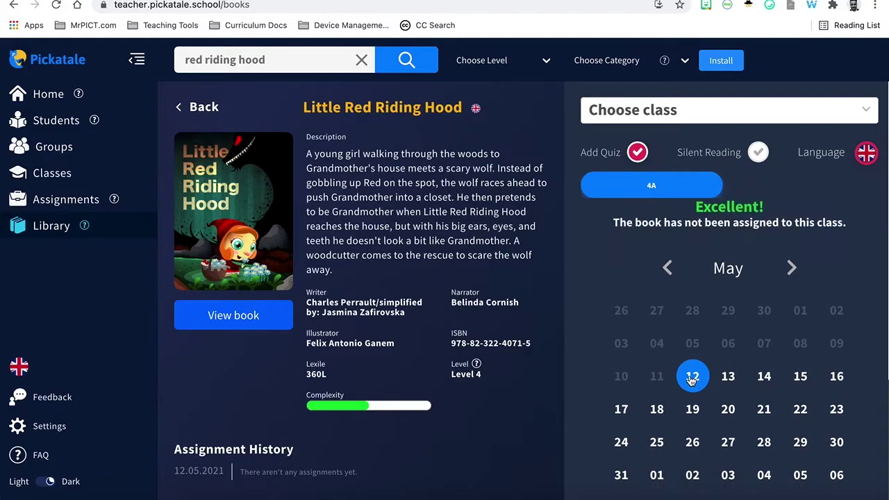
scroll(703, 378, "down", 3)
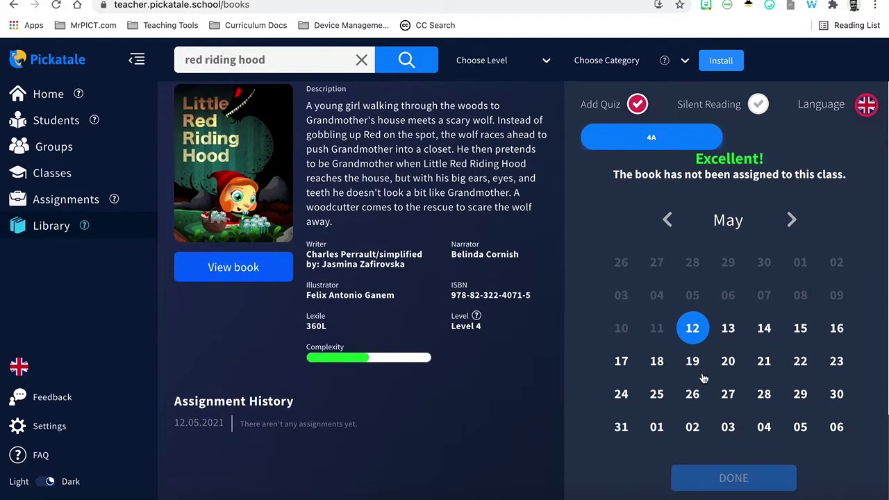
left_click(693, 291)
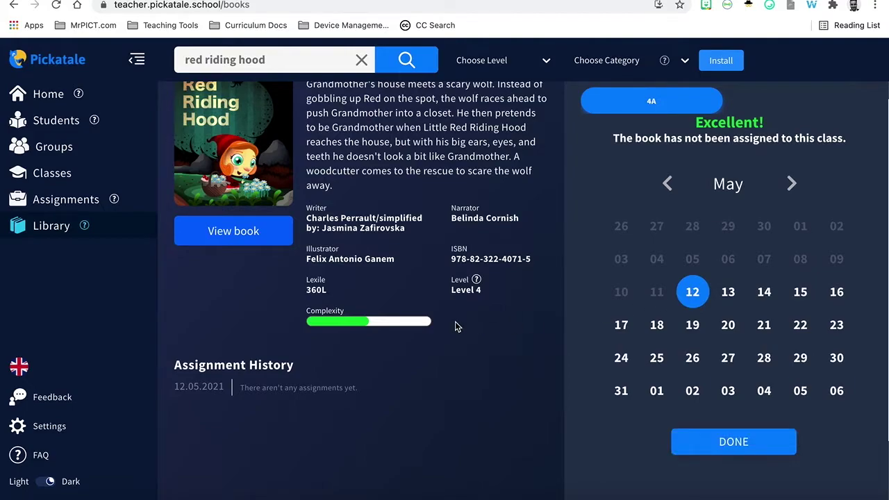
scroll(458, 325, "up", 3)
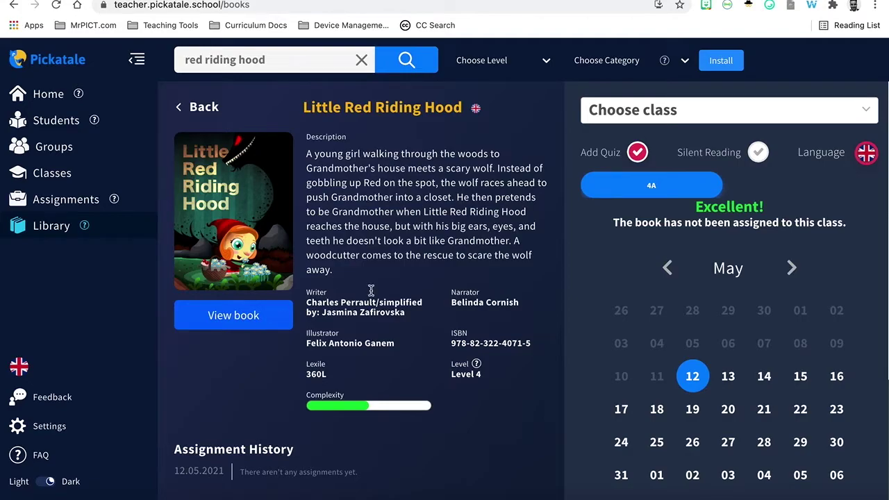
scroll(451, 292, "down", 4)
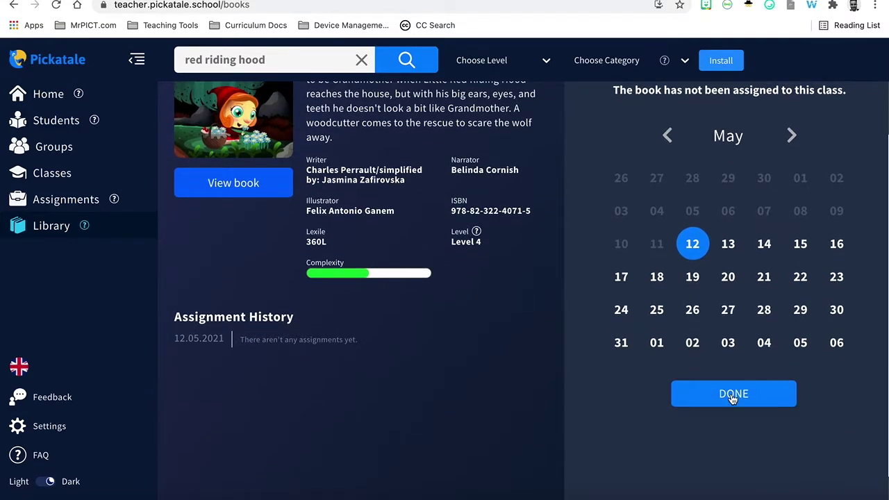
left_click(732, 396)
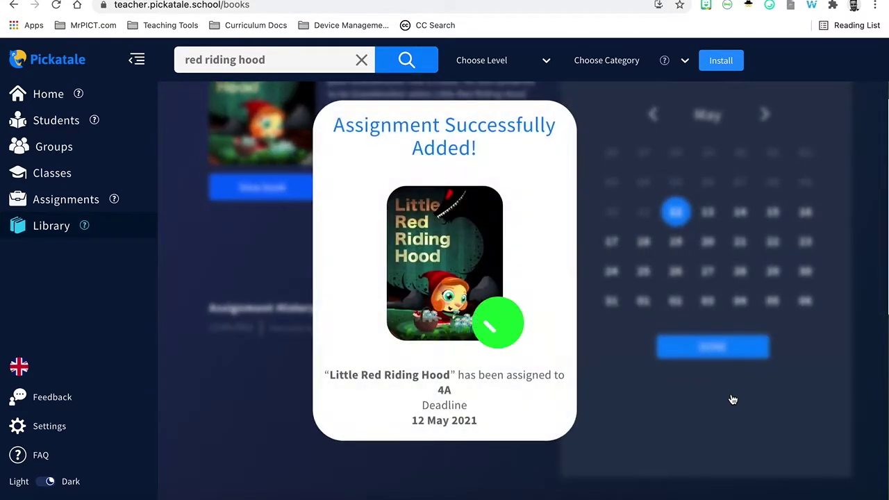
left_click(641, 308)
Step: Scroll the Pickatale page back up
scroll(641, 308, "up", 3)
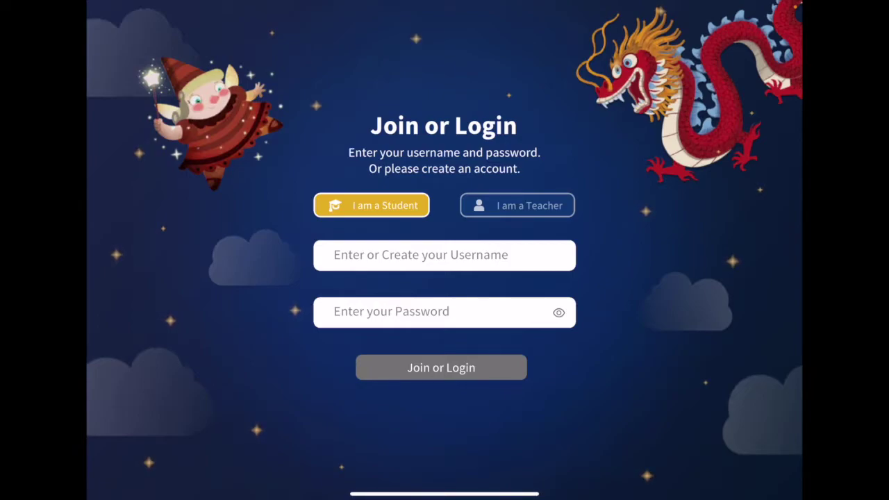
Step: Log in to Pickatale School with the student's username and password
left_click(445, 255)
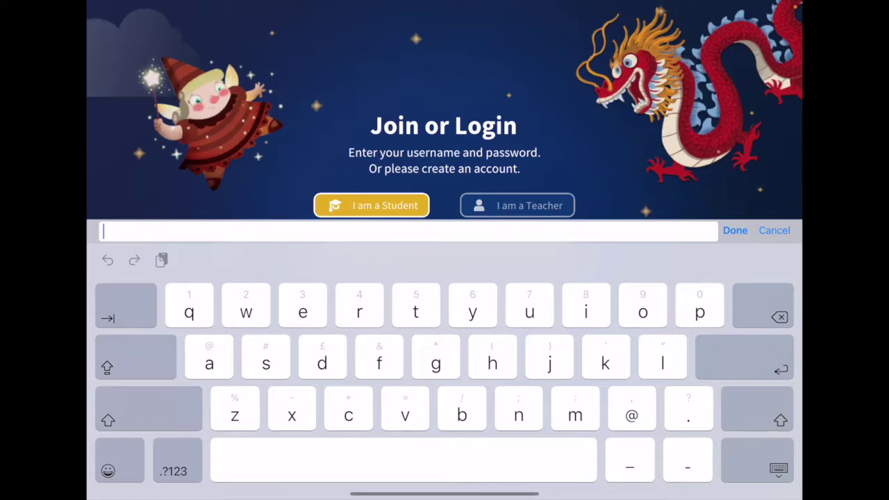
type("GB-")
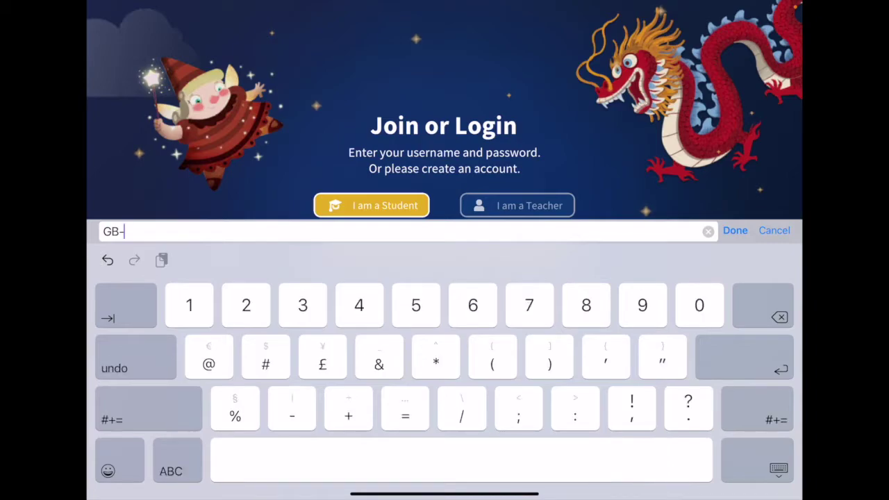
type("416303")
key("Return")
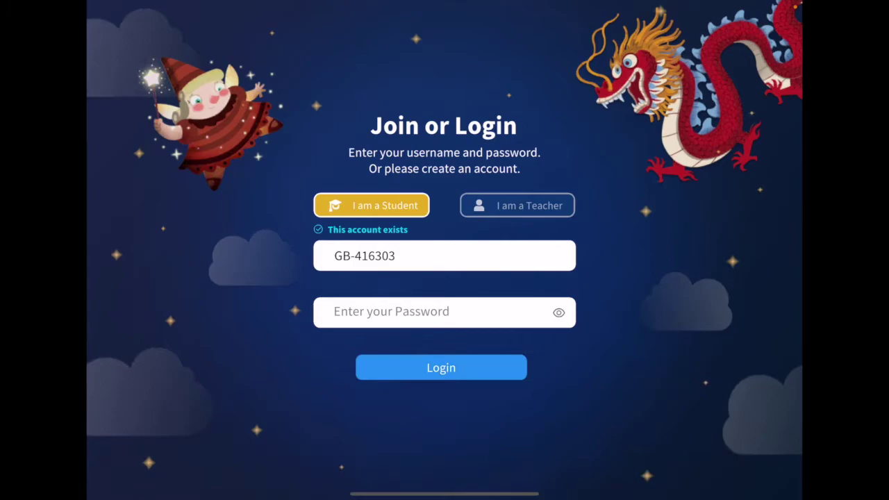
left_click(430, 312)
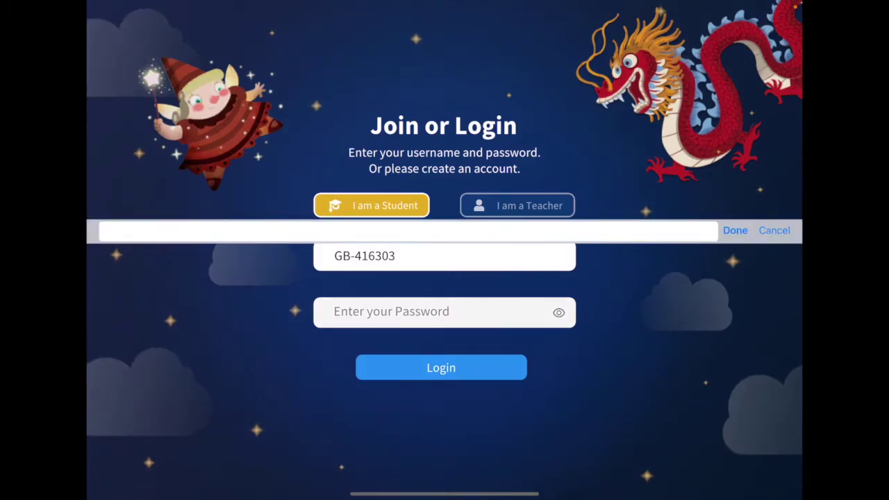
type("**")
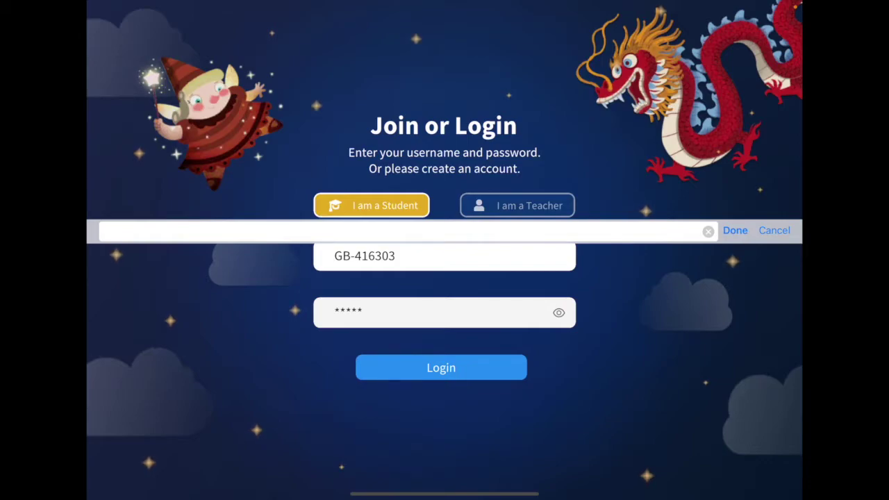
key("Return")
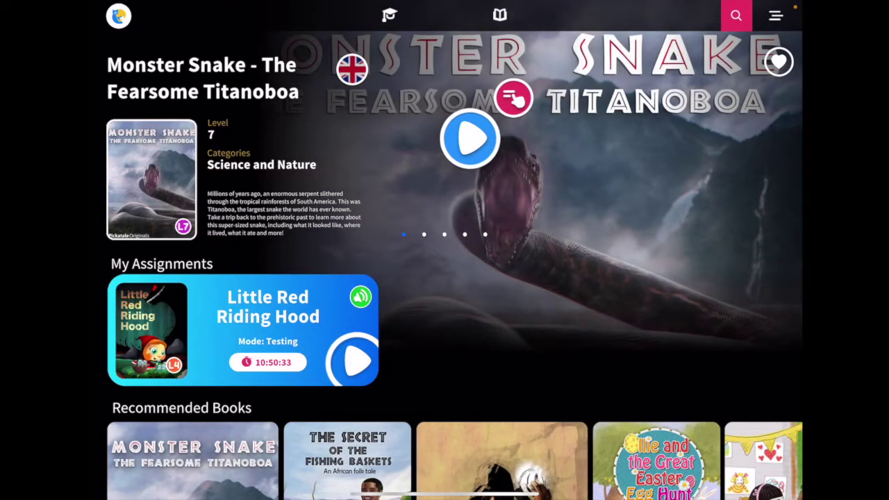
Step: Browse the student home page, view My Profile, then reopen the account menu
scroll(454, 250, "down", 6)
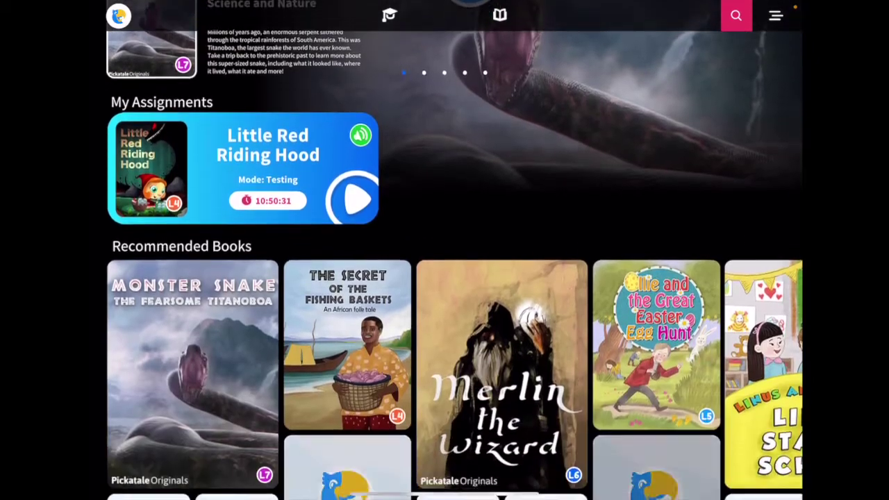
scroll(455, 250, "down", 5)
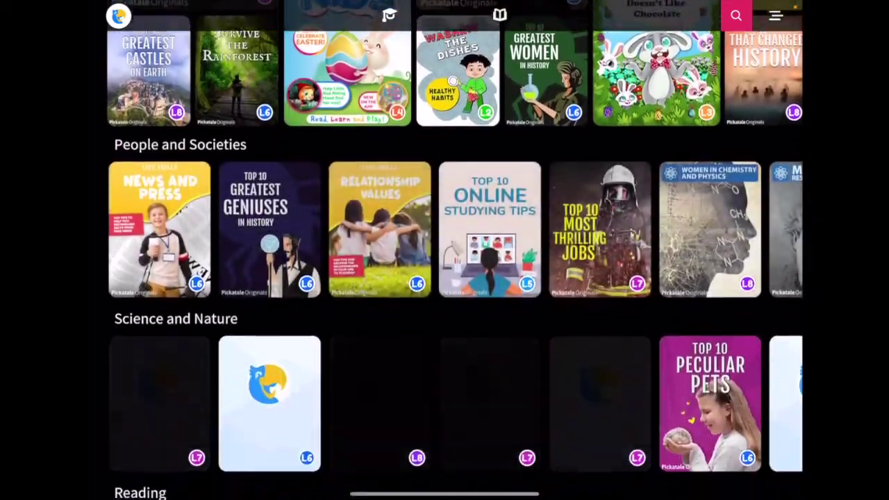
scroll(454, 250, "down", 5)
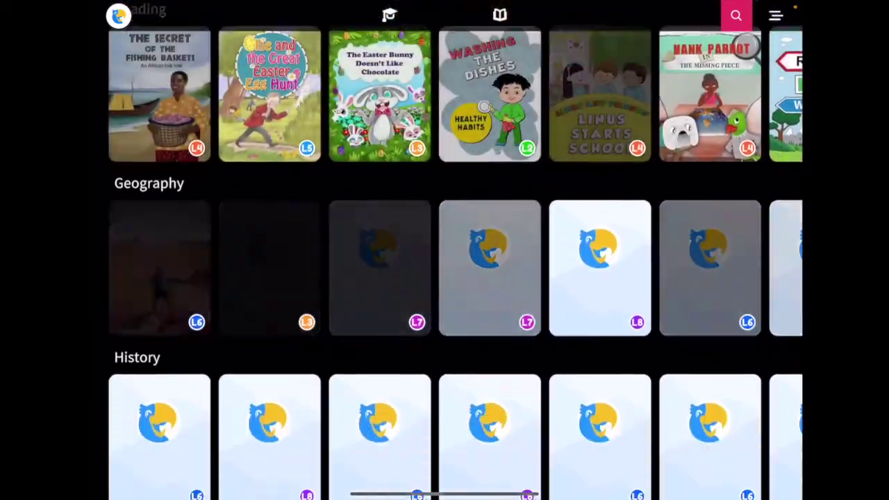
scroll(454, 250, "up", 10)
scroll(454, 250, "up", 10)
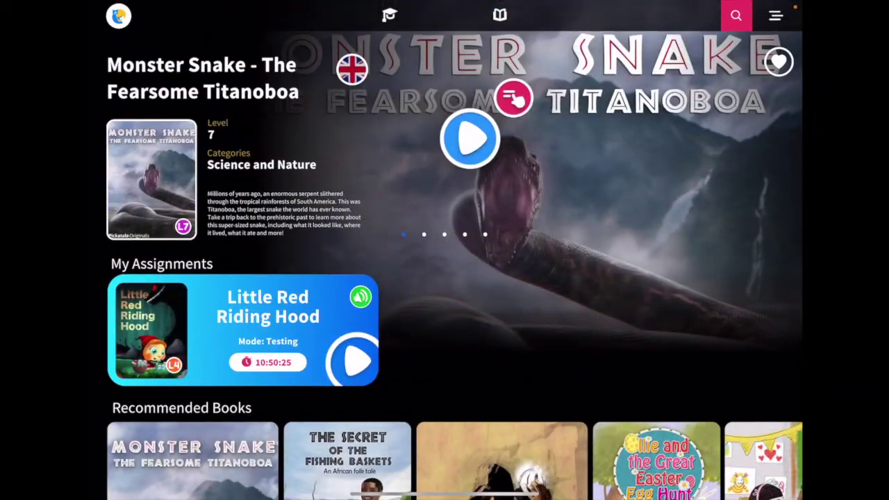
left_click(775, 16)
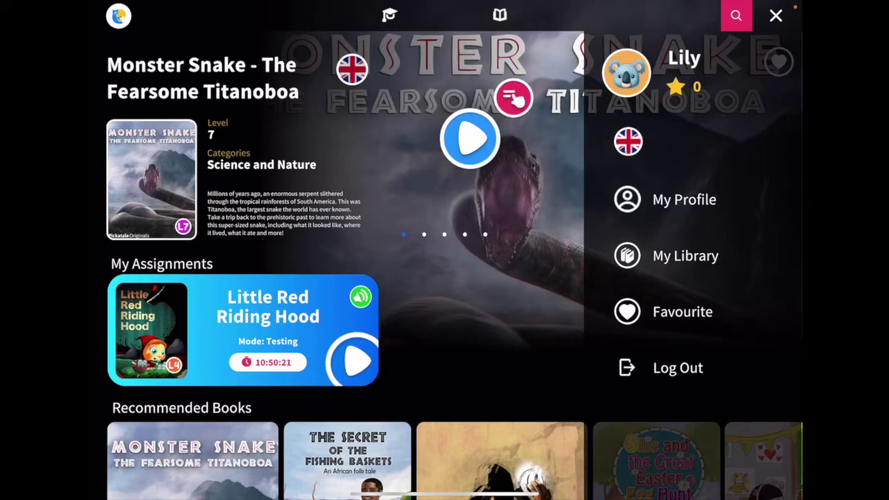
left_click(684, 199)
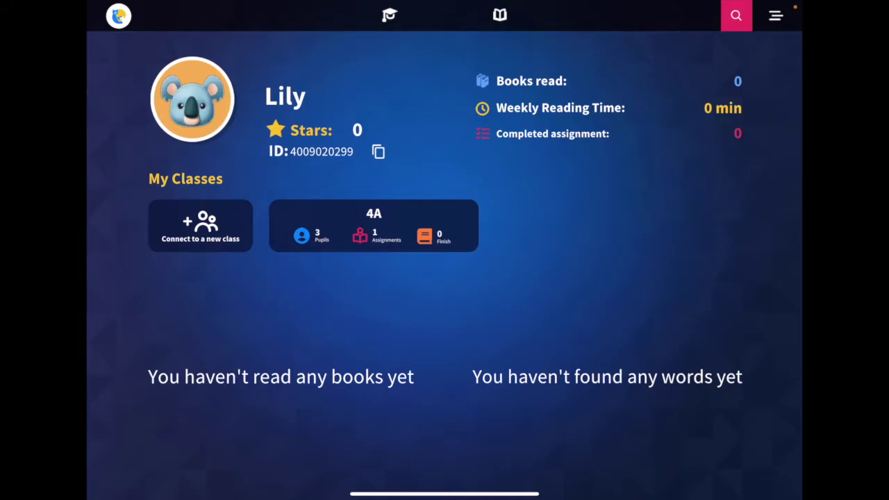
left_click(776, 15)
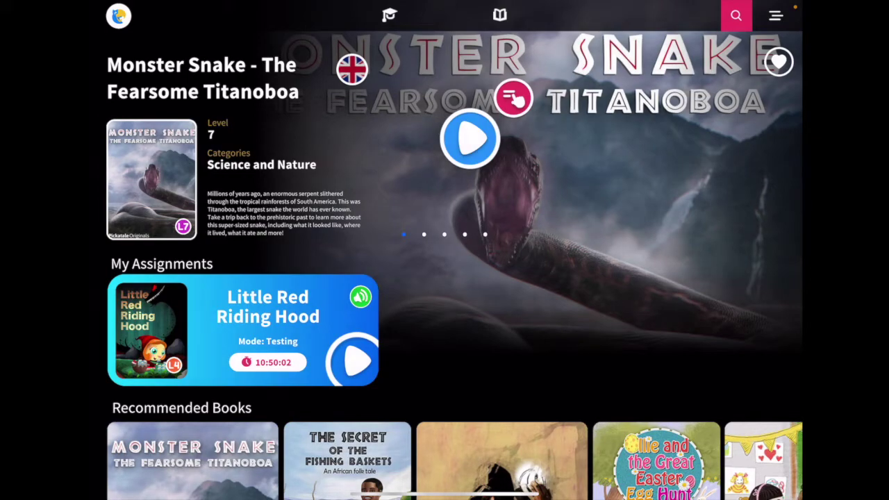
Step: Download the Little Red Riding Hood assignment and start it with narration
left_click(268, 312)
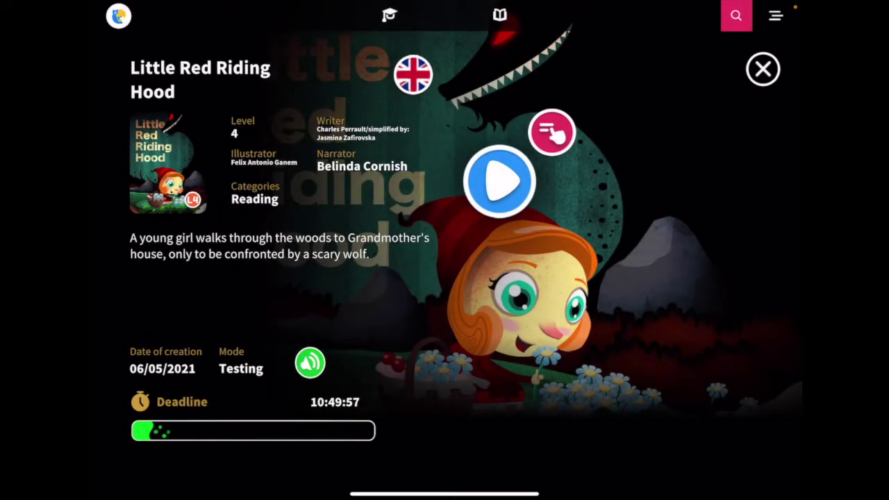
left_click(500, 181)
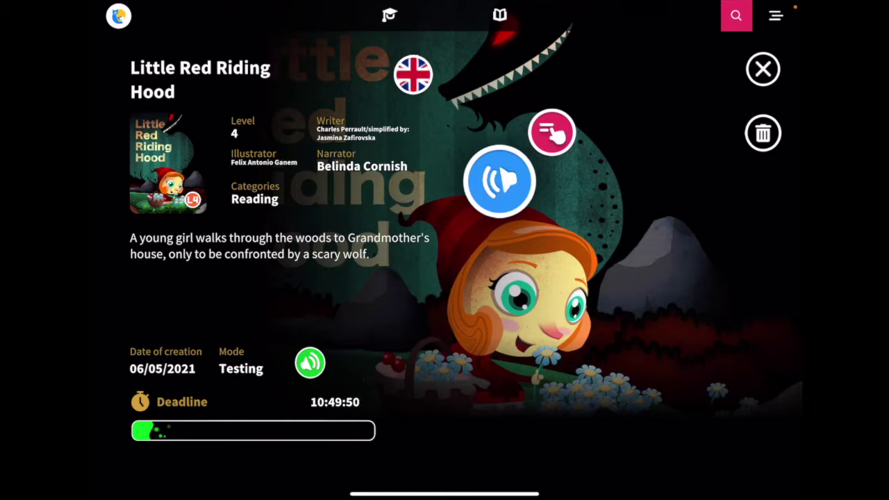
left_click(500, 180)
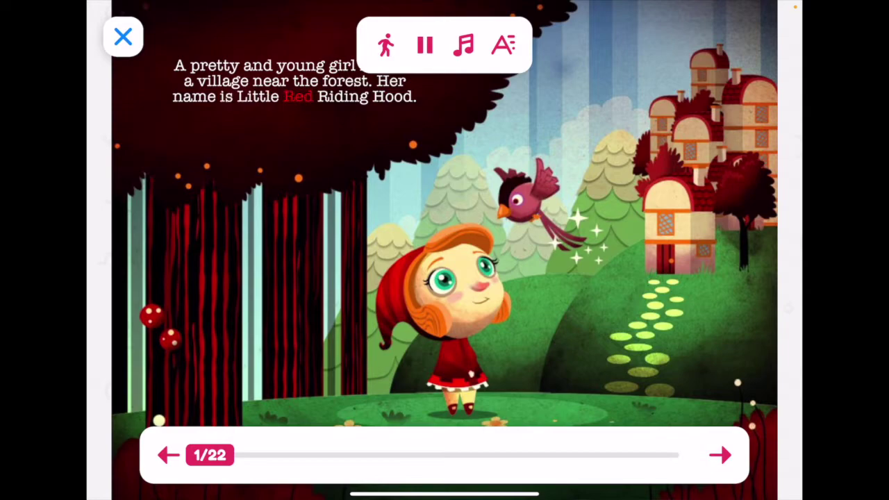
Step: Pause the narration, then raise its speed while reading text-only to page 3 of 22
key("space")
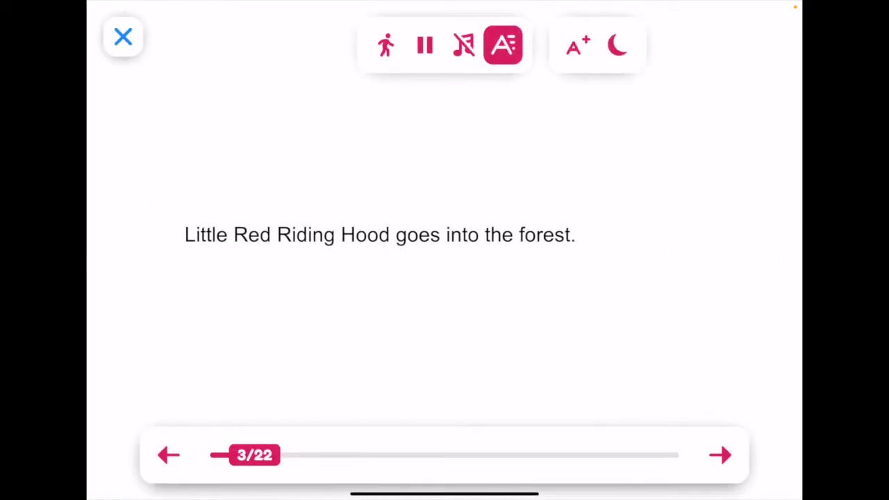
left_click(386, 45)
Step: Return narration to 1x speed and turn off text-only view to show the illustrations
left_click(387, 45)
left_click(386, 45)
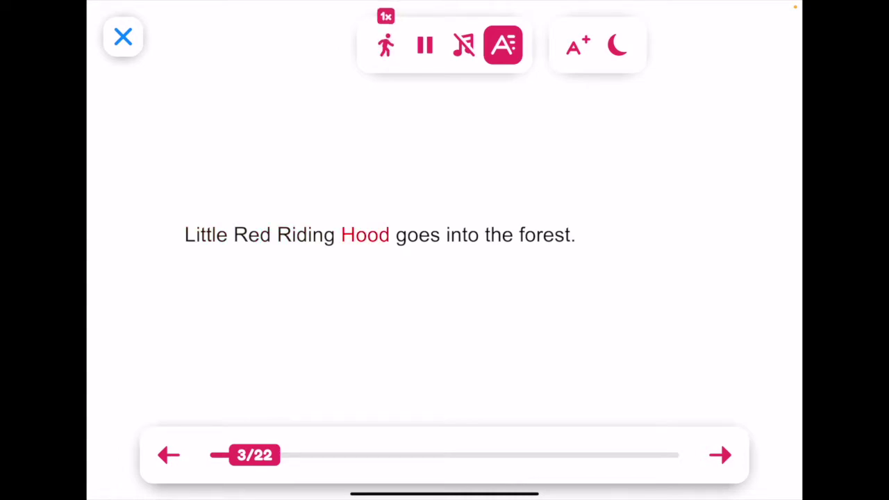
left_click(503, 45)
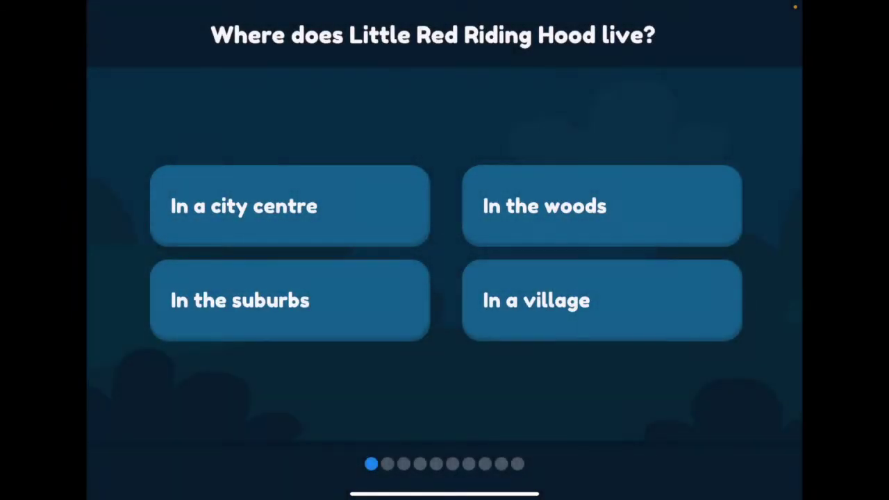
Step: Answer the quiz with 'In a village' and true for the grandma question
left_click(602, 300)
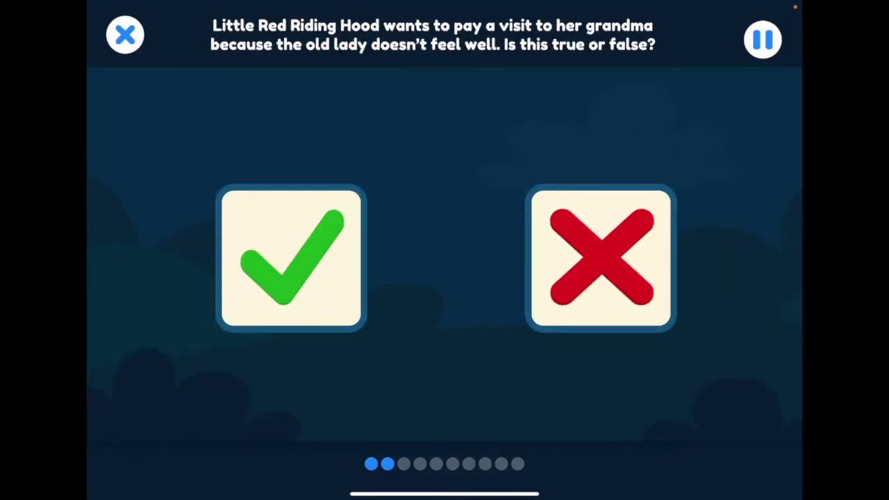
left_click(291, 258)
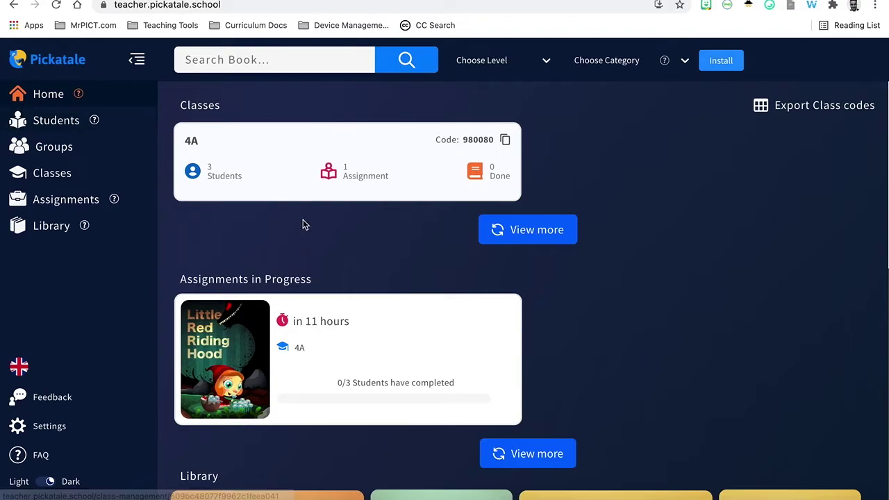
Step: Scroll through the teacher home dashboard, then go to the Classes page
scroll(304, 224, "down", 1)
scroll(304, 224, "down", 3)
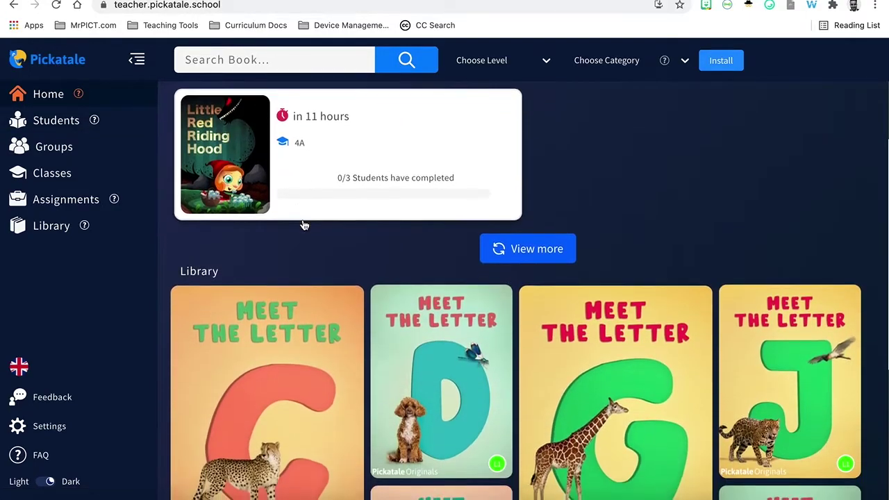
scroll(303, 226, "up", 3)
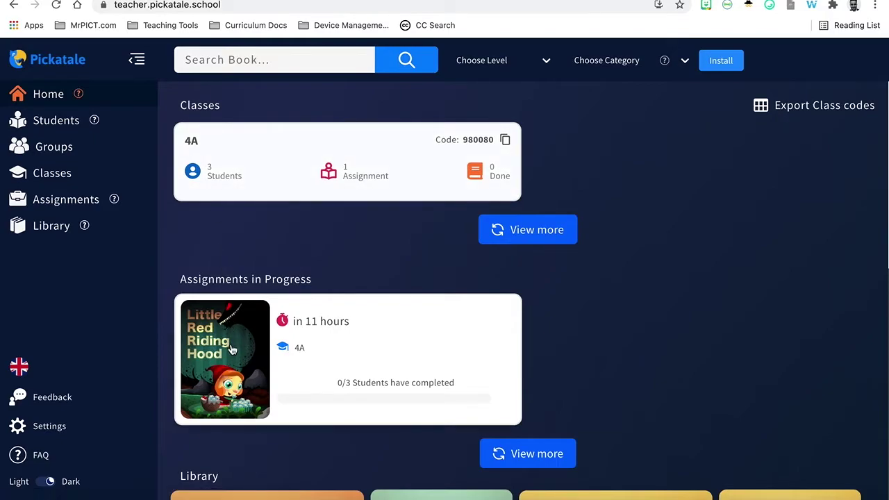
left_click(51, 178)
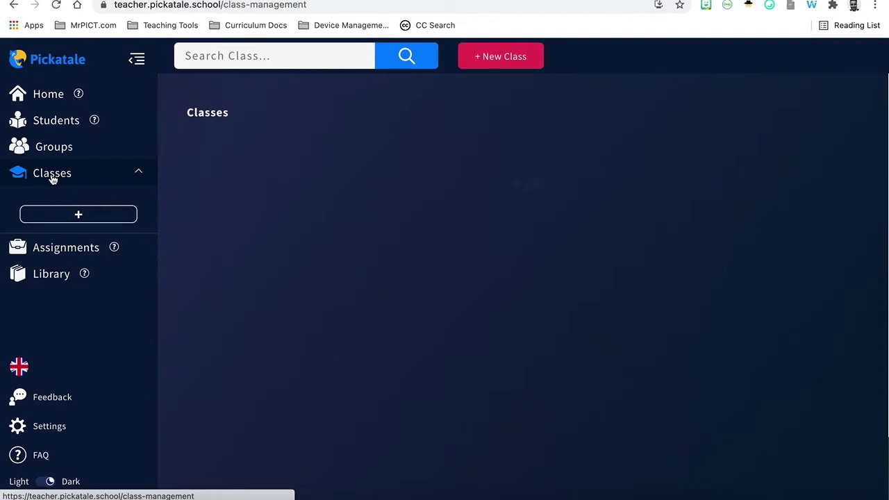
Step: Open class 4A's page and scroll through its overview
left_click(300, 169)
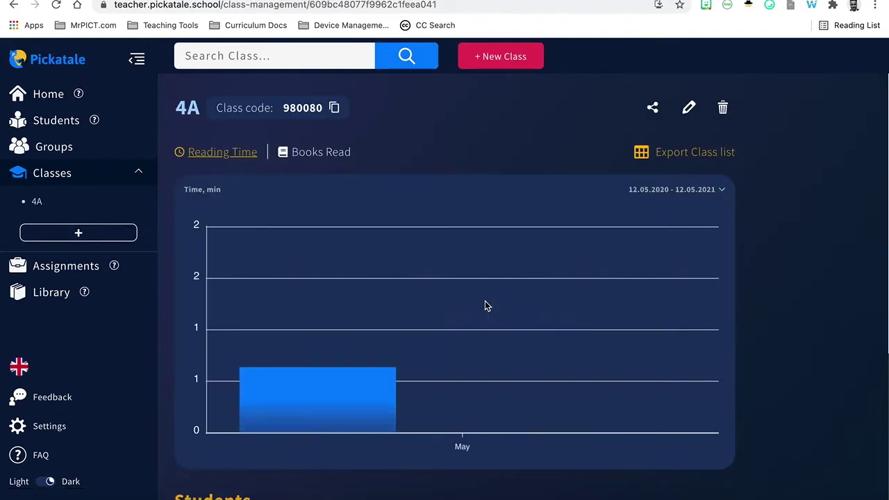
scroll(485, 306, "down", 1)
mouse_move(423, 241)
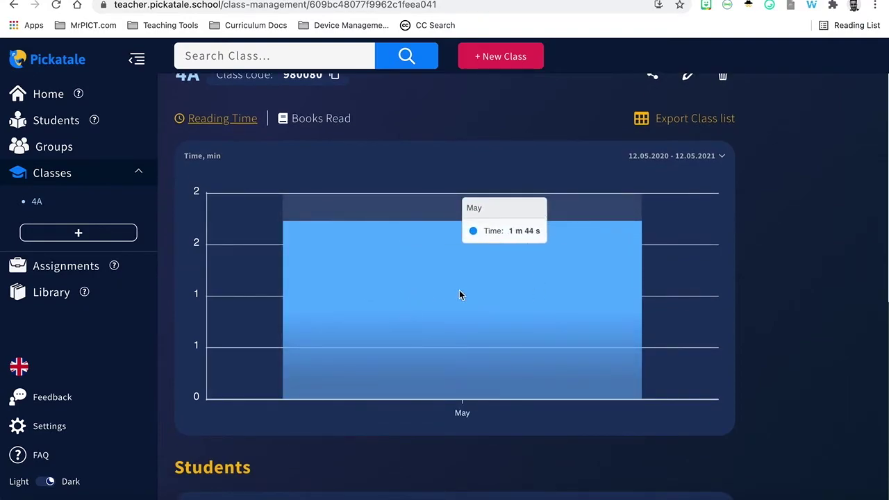
scroll(546, 223, "down", 1)
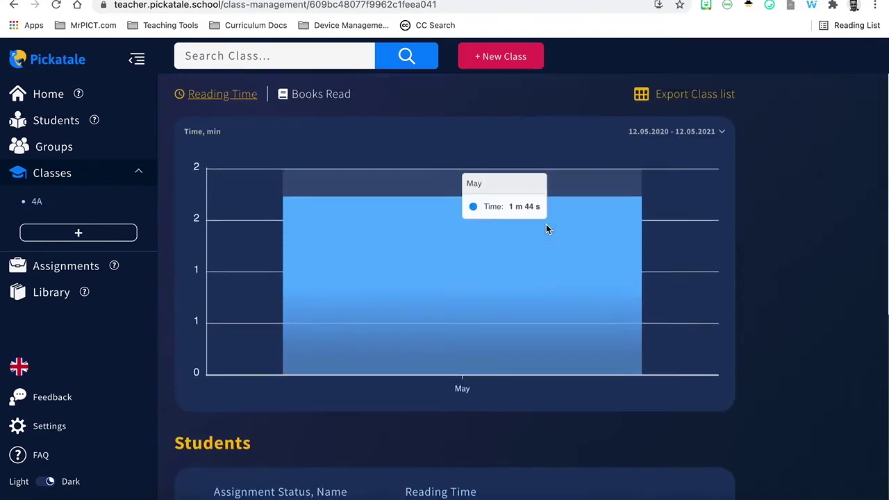
scroll(546, 224, "up", 1)
Step: Check 4A's Books Read and Reading Time, then open Little Red Riding Hood assignment statistics
left_click(323, 153)
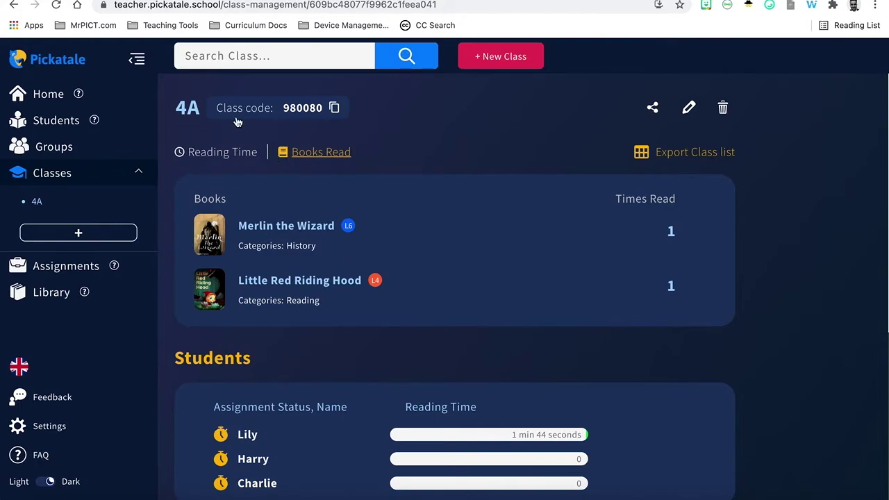
left_click(215, 151)
scroll(589, 277, "down", 4)
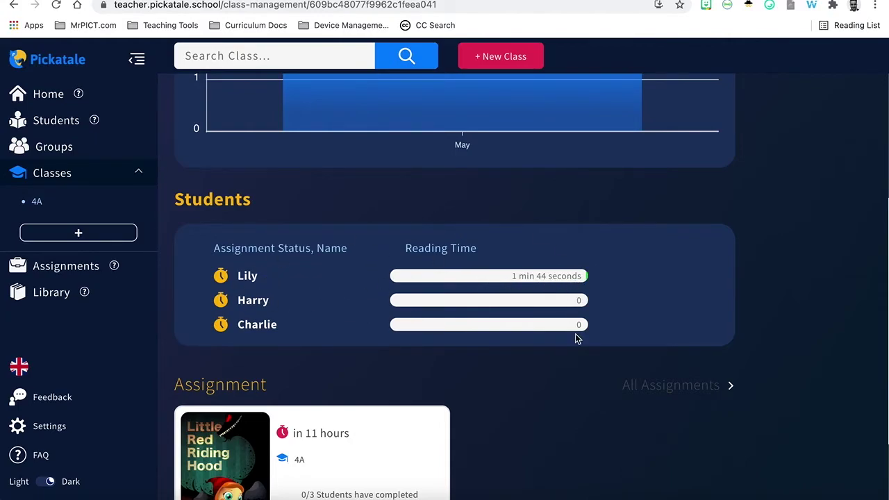
scroll(575, 337, "down", 2)
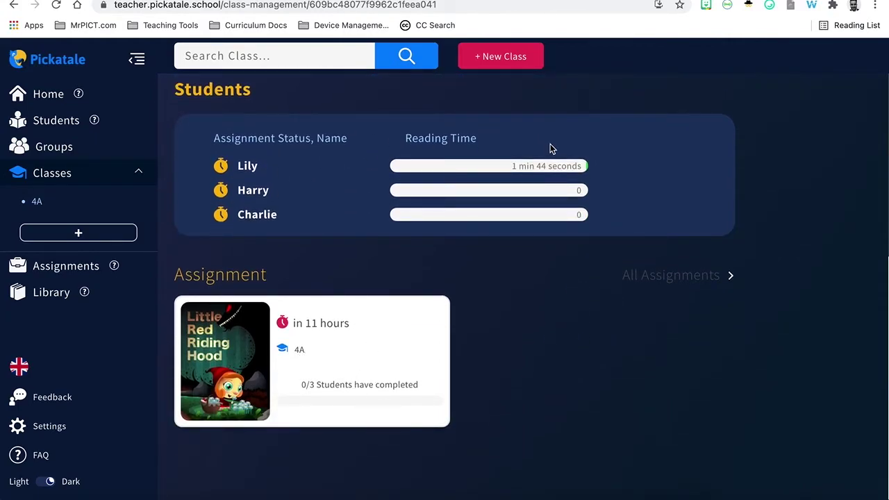
scroll(550, 144, "up", 1)
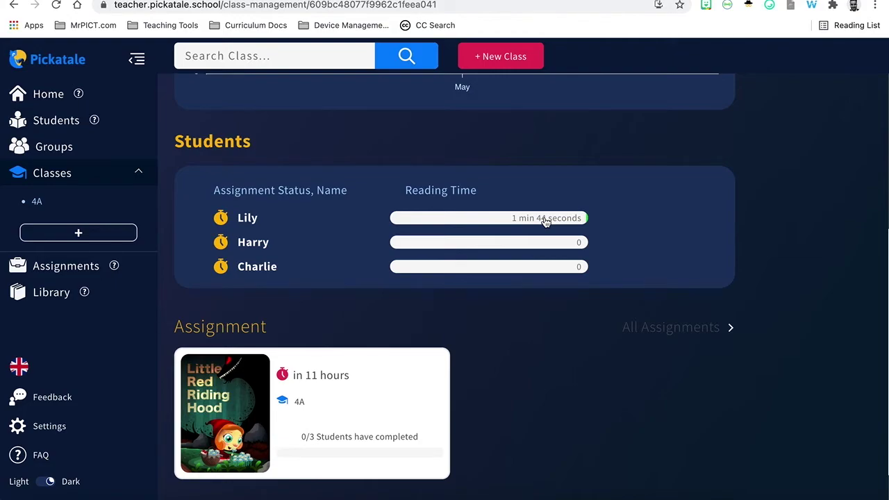
scroll(409, 281, "down", 1)
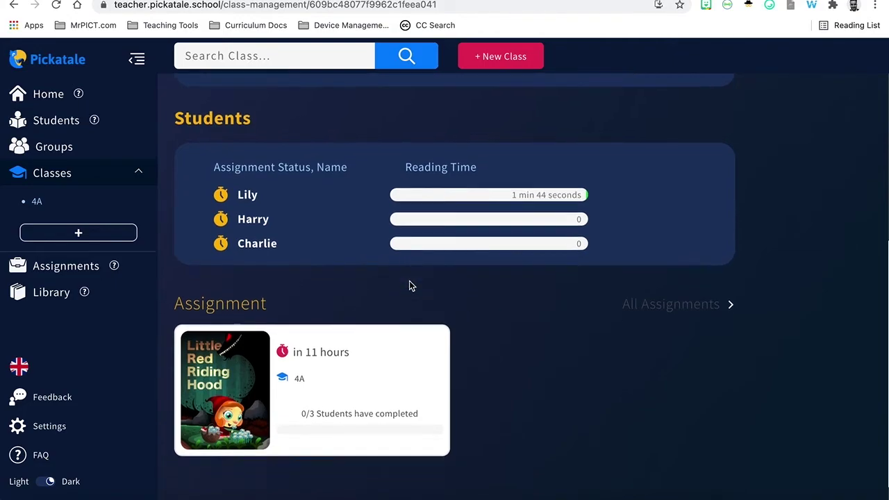
left_click(357, 334)
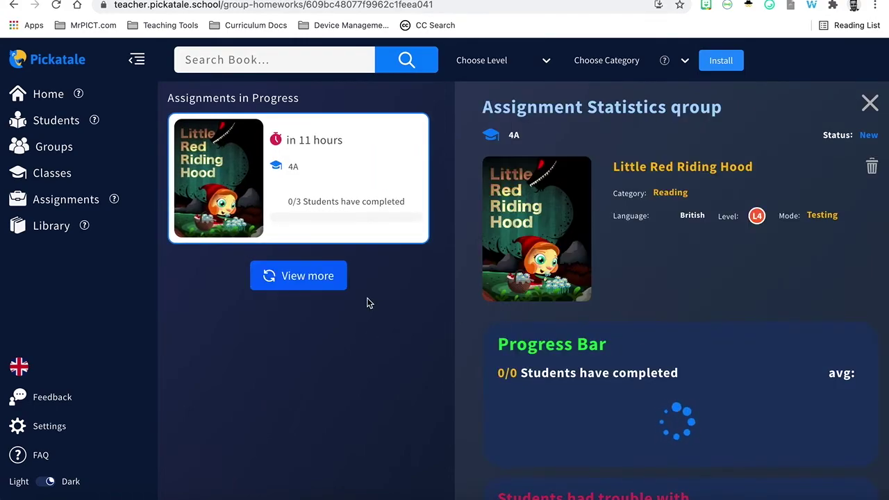
Step: Review the statistics: 1/3 students completed and two quiz questions flagged troublesome by 50%
scroll(554, 277, "down", 3)
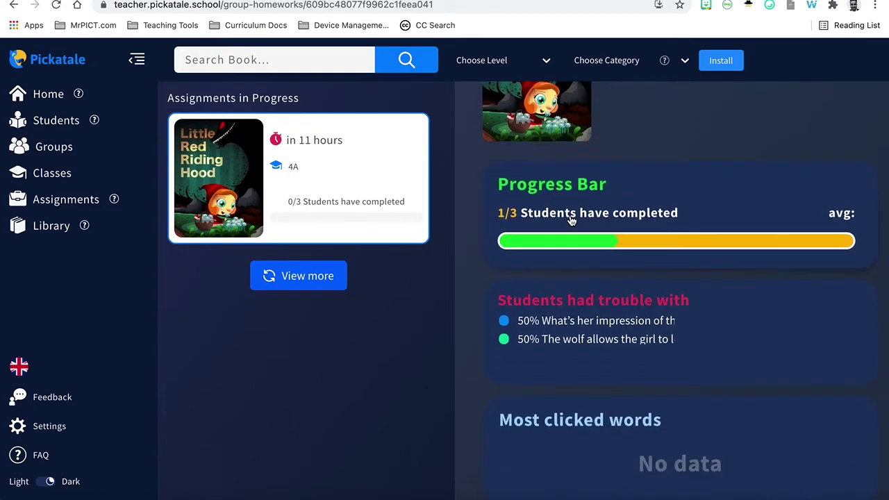
scroll(614, 294, "down", 1)
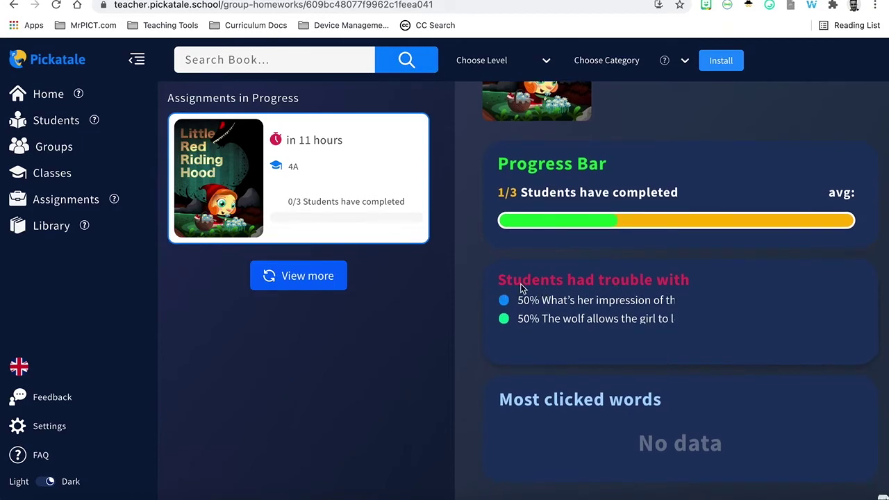
scroll(619, 326, "down", 1)
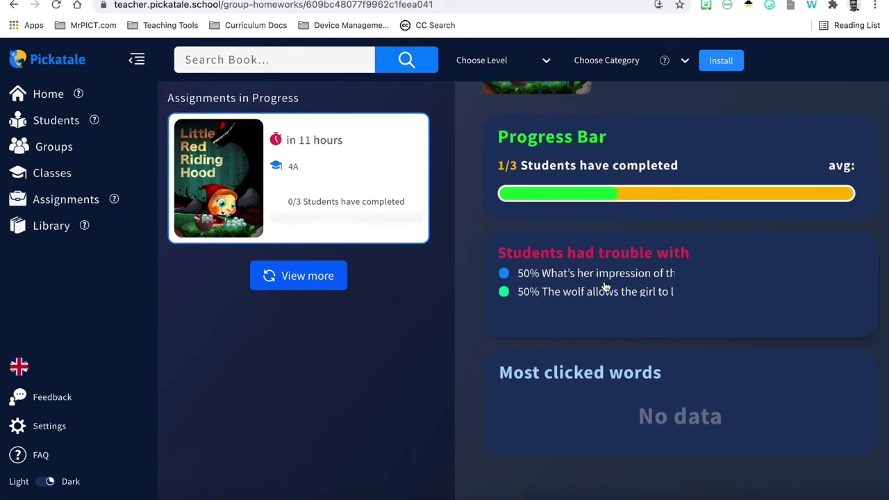
scroll(626, 425, "down", 1)
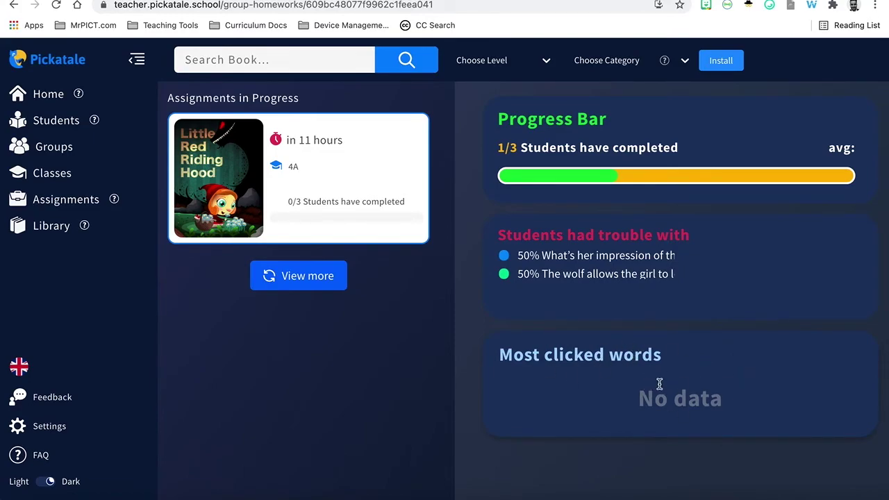
left_click(631, 380)
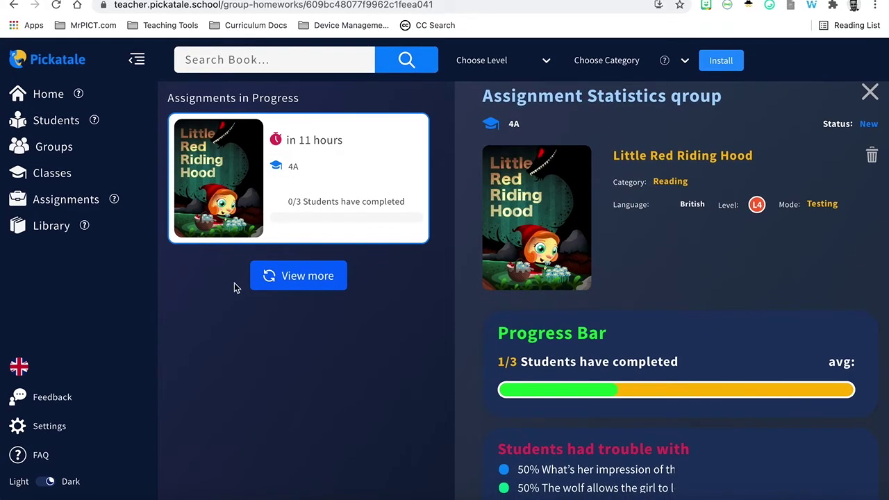
Step: Return to the Classes overview listing 4A with 3 students and 1 assignment
left_click(59, 175)
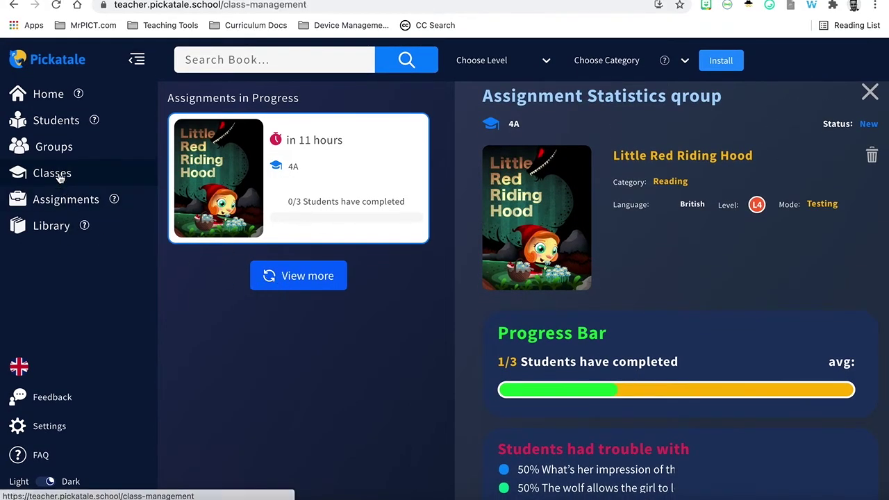